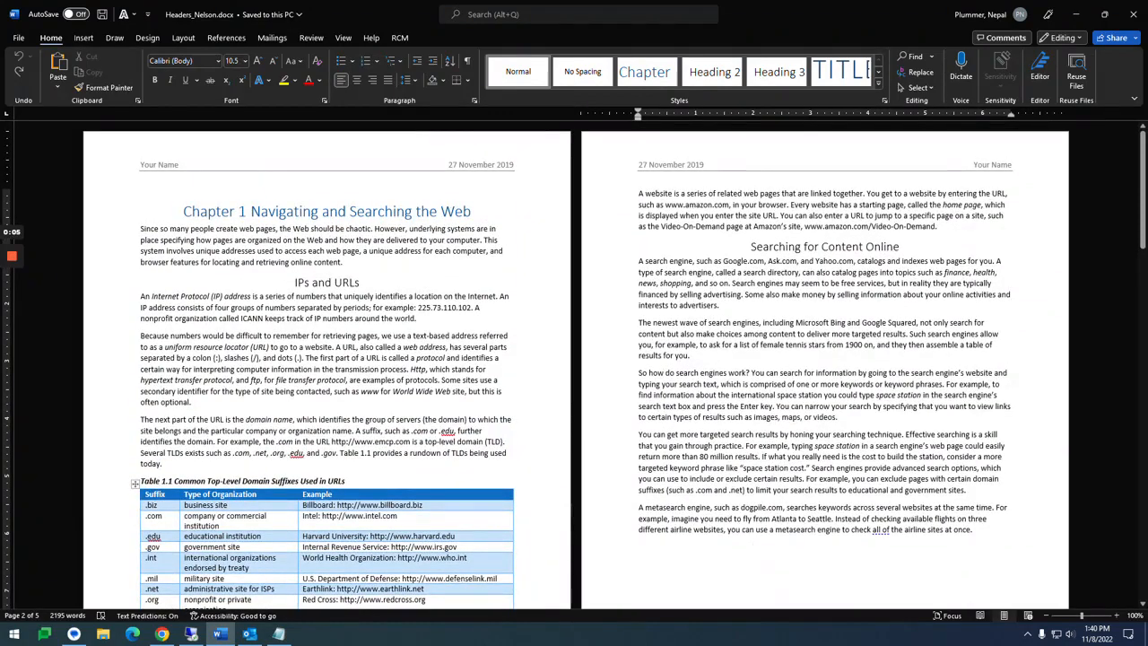
{"action": "scroll", "coordinate": [753, 545], "scroll_direction": "down", "scroll_amount": 5}
{"action": "scroll", "coordinate": [753, 545], "scroll_direction": "down", "scroll_amount": 1}
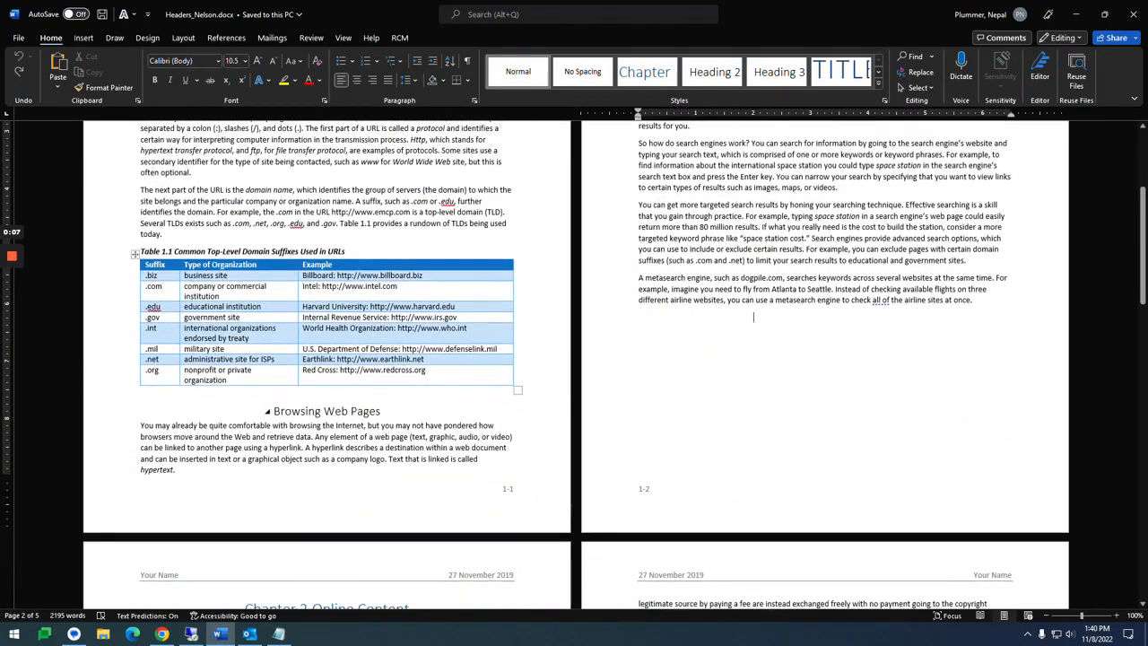
{"action": "scroll", "coordinate": [753, 545], "scroll_direction": "down", "scroll_amount": 4}
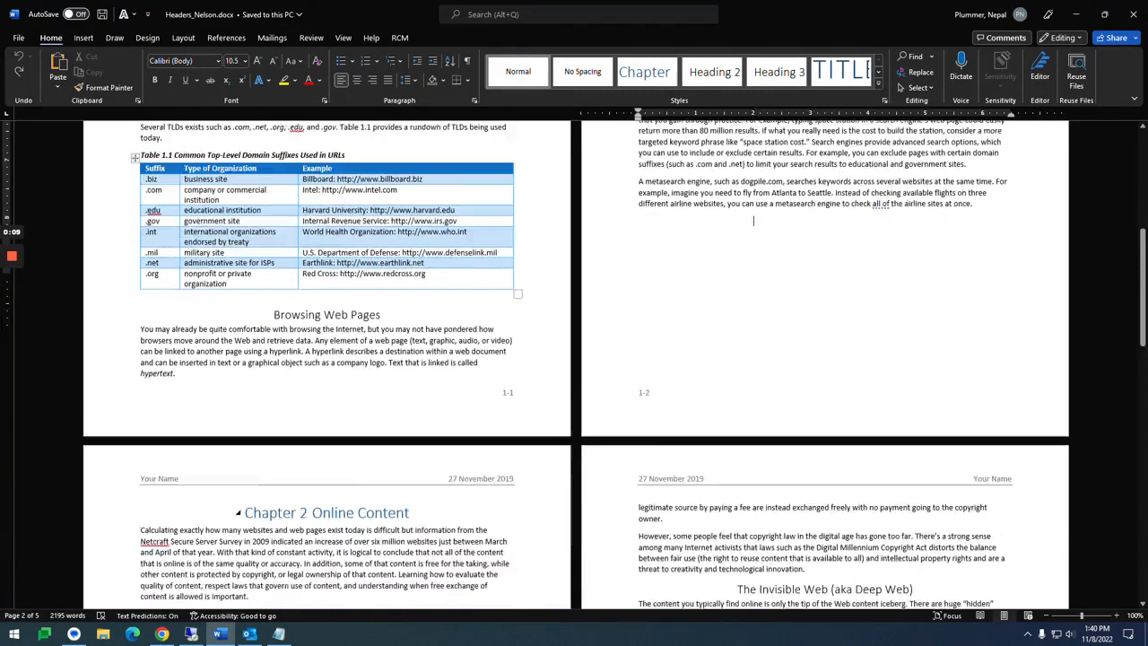
{"action": "scroll", "coordinate": [754, 545], "scroll_direction": "down", "scroll_amount": 3}
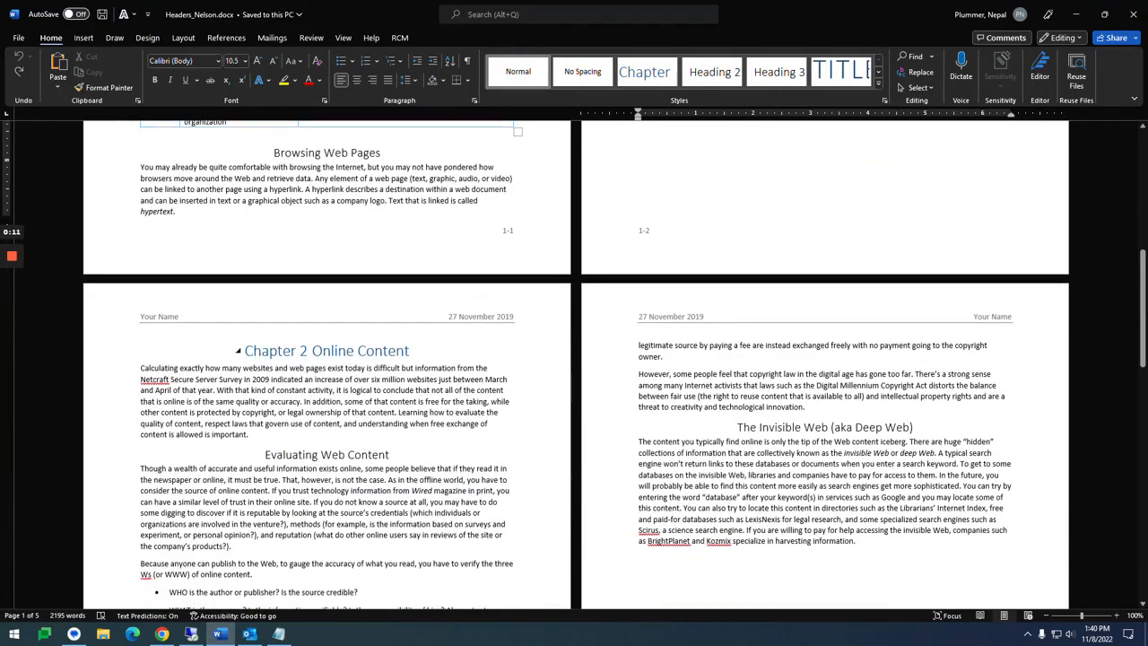
Step: Turn on Show/Hide ¶ so the page break after Chapter 1 is visible
{"action": "left_click", "coordinate": [311, 351]}
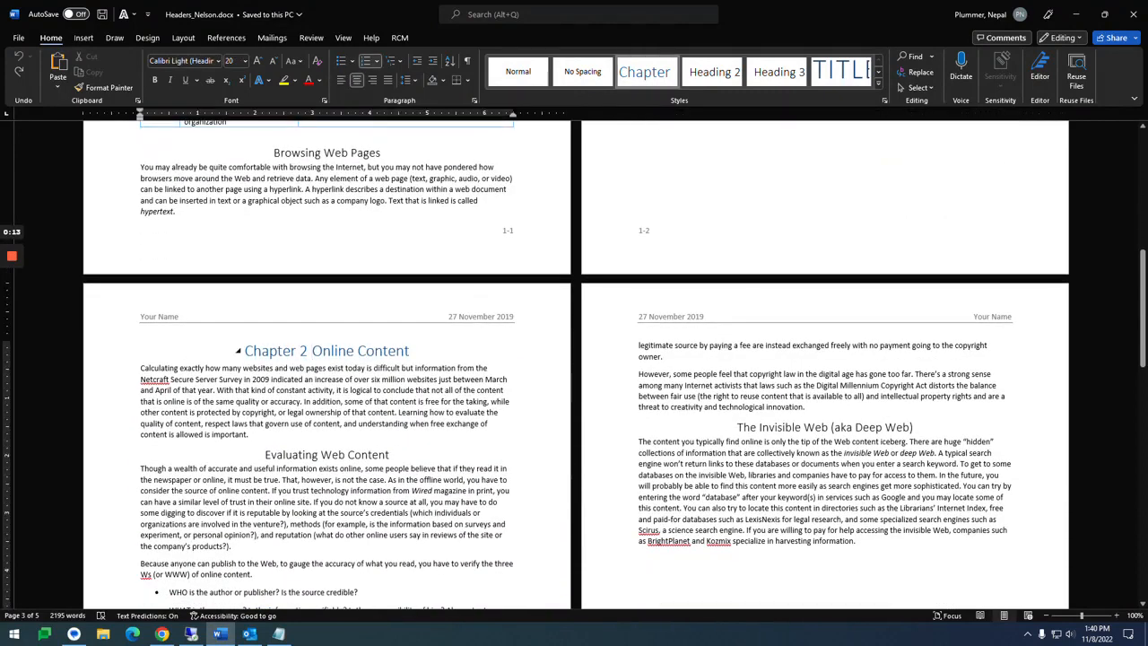
{"action": "scroll", "coordinate": [574, 359], "scroll_direction": "up", "scroll_amount": 2}
{"action": "scroll", "coordinate": [574, 359], "scroll_direction": "up", "scroll_amount": 2}
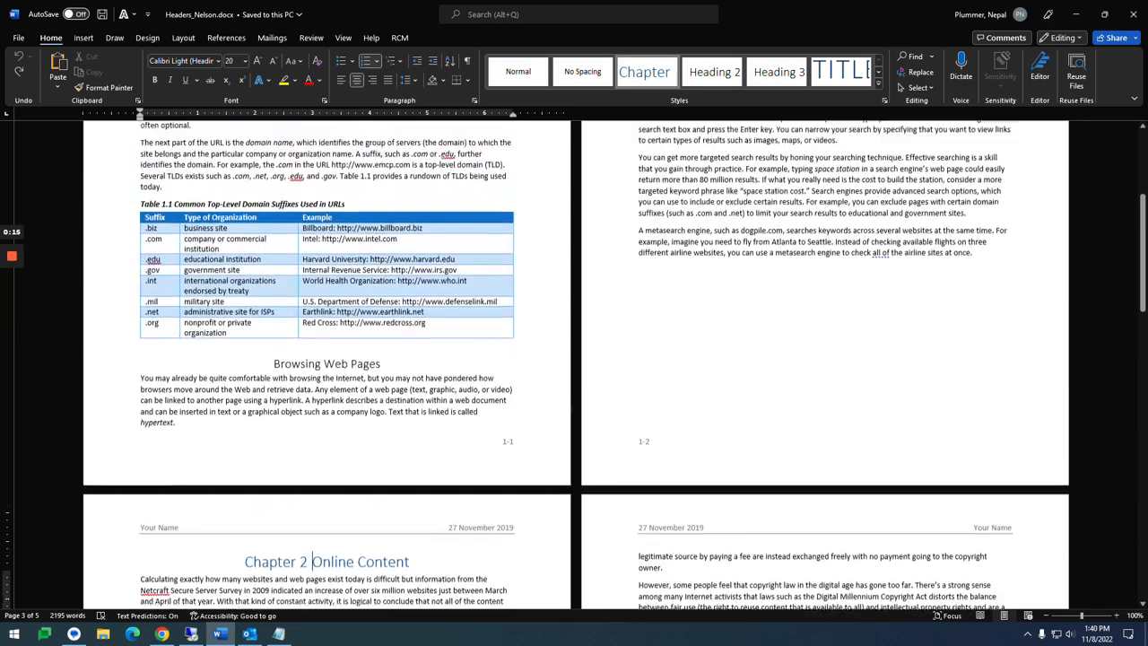
{"action": "scroll", "coordinate": [574, 359], "scroll_direction": "up", "scroll_amount": 4}
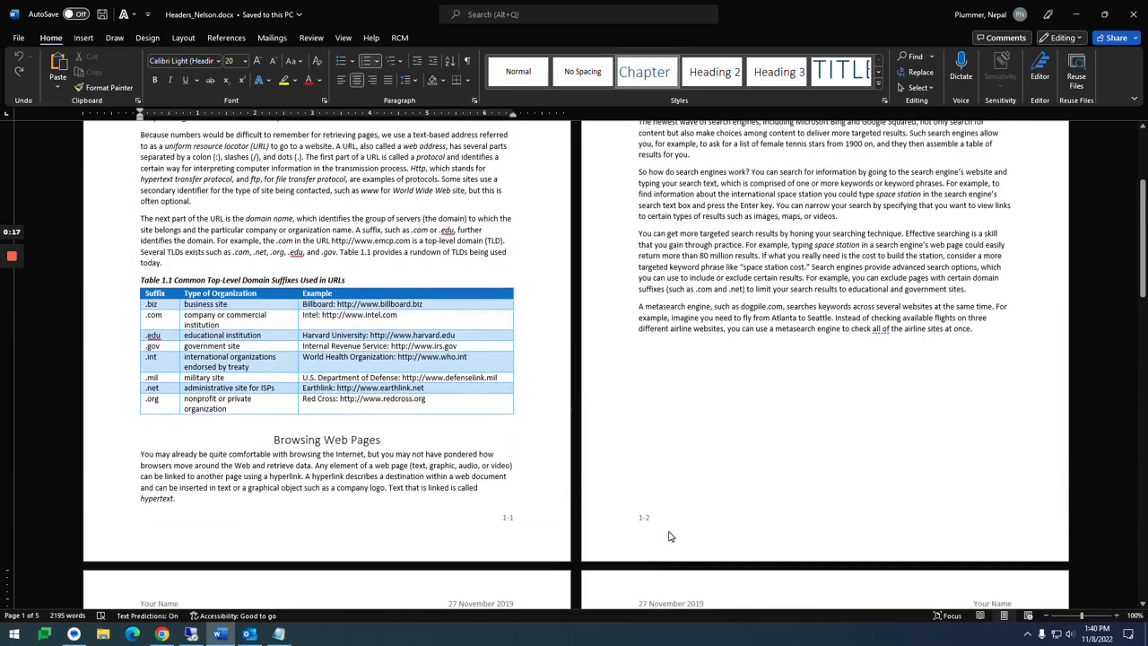
{"action": "scroll", "coordinate": [668, 536], "scroll_direction": "down", "scroll_amount": 7}
{"action": "scroll", "coordinate": [668, 536], "scroll_direction": "down", "scroll_amount": 1}
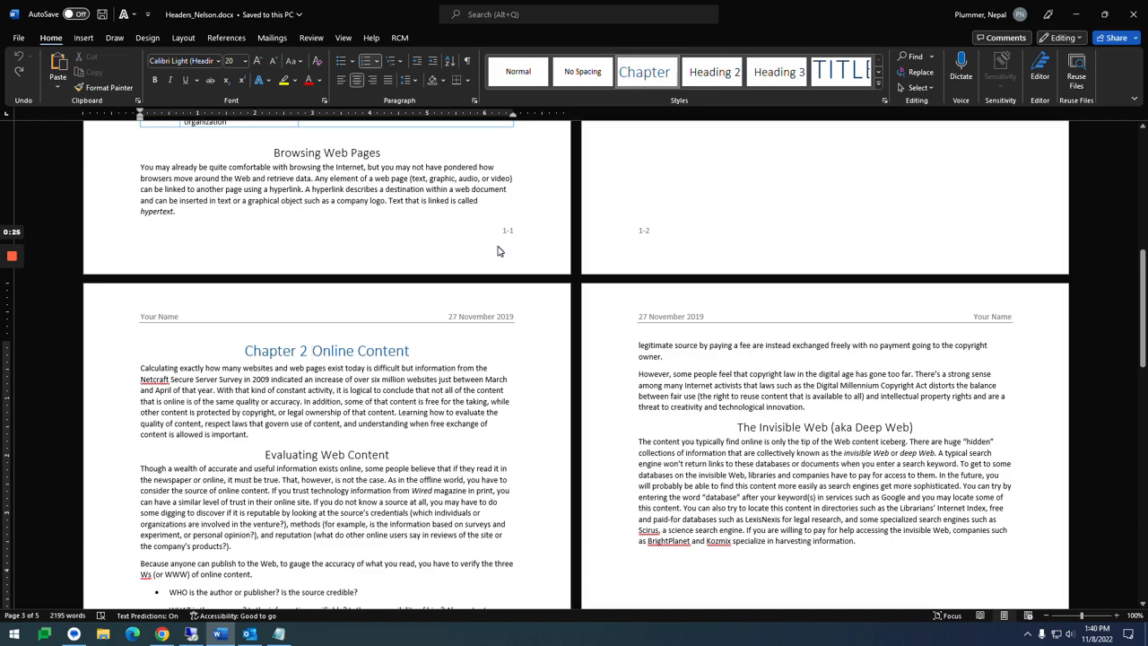
{"action": "scroll", "coordinate": [493, 287], "scroll_direction": "up", "scroll_amount": 5}
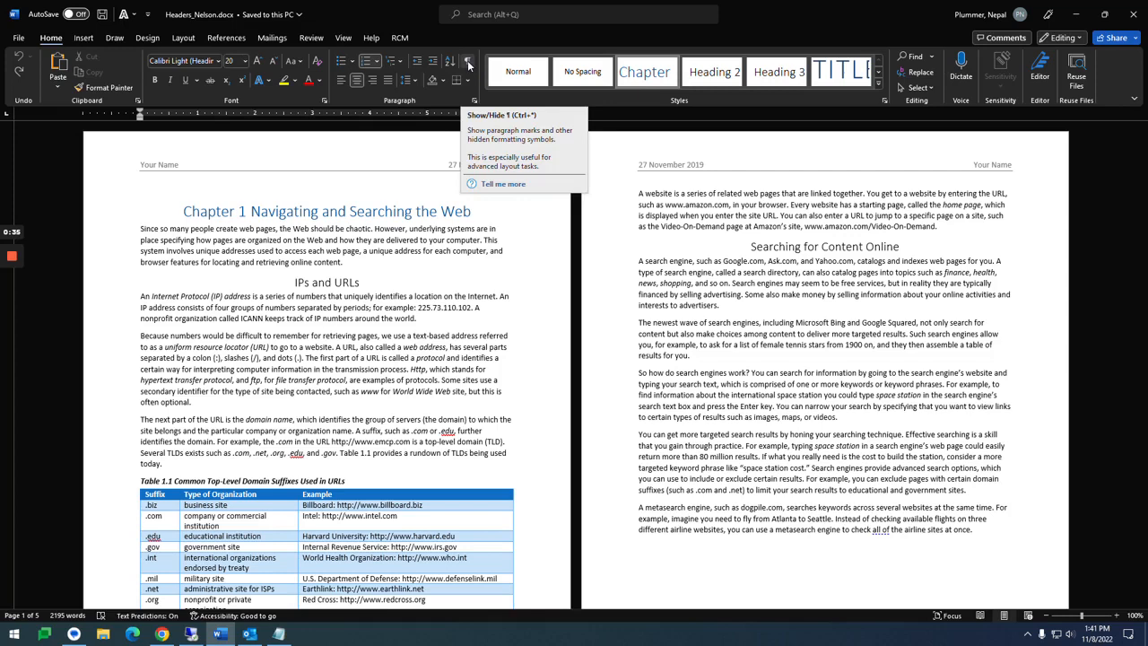
{"action": "left_click", "coordinate": [468, 65]}
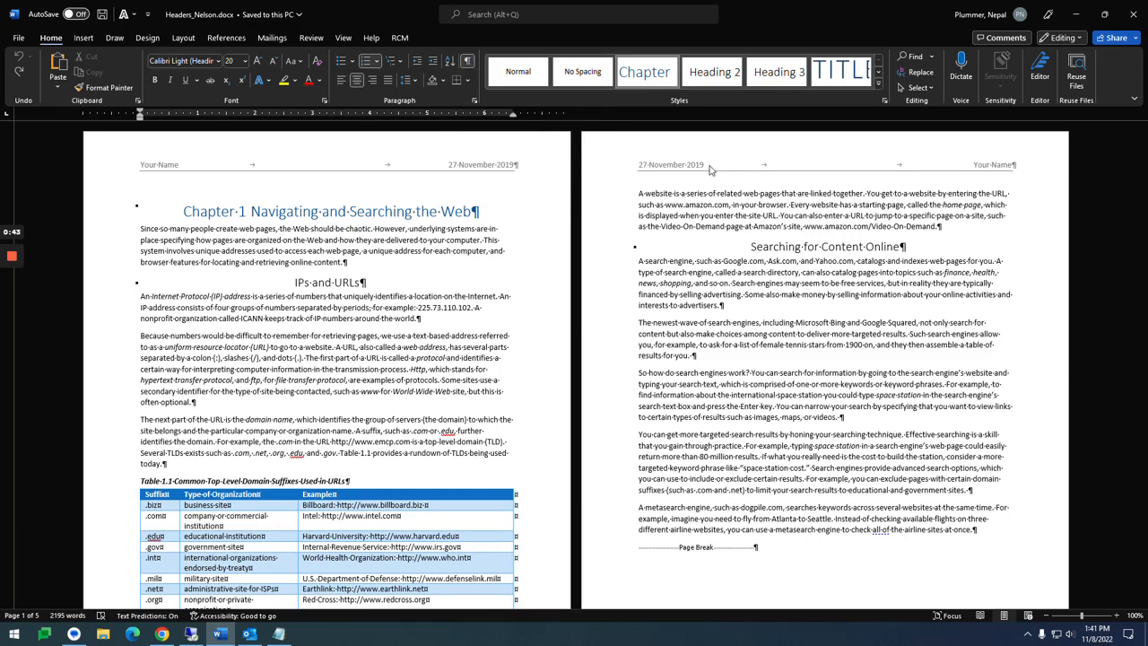
{"action": "scroll", "coordinate": [574, 358], "scroll_direction": "down", "scroll_amount": 1}
{"action": "scroll", "coordinate": [574, 359], "scroll_direction": "down", "scroll_amount": 2}
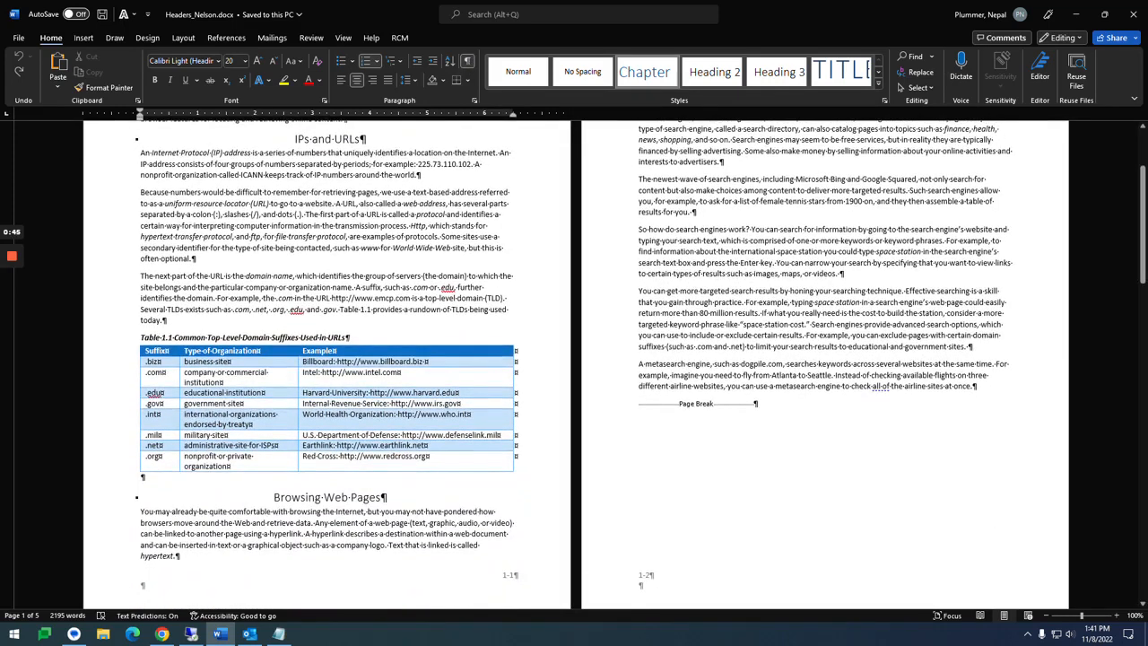
{"action": "scroll", "coordinate": [574, 359], "scroll_direction": "down", "scroll_amount": 1}
{"action": "scroll", "coordinate": [574, 358], "scroll_direction": "down", "scroll_amount": 5}
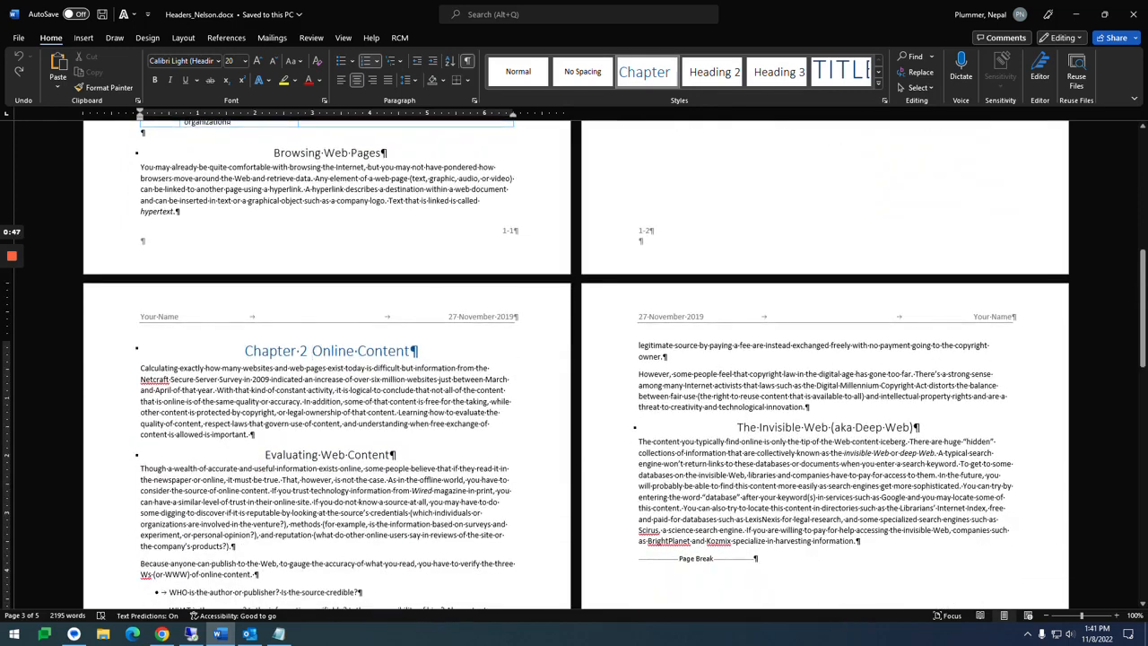
{"action": "scroll", "coordinate": [574, 359], "scroll_direction": "up", "scroll_amount": 3}
{"action": "scroll", "coordinate": [574, 359], "scroll_direction": "up", "scroll_amount": 2}
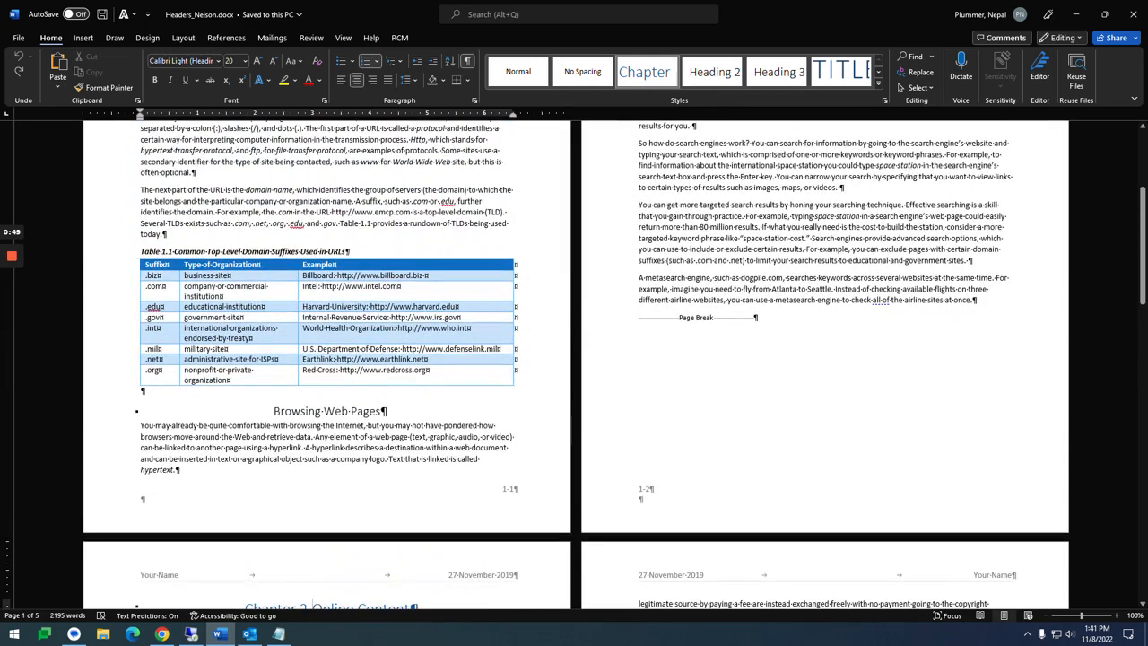
Step: Delete the page break and empty paragraph so the Chapter 2 heading follows Chapter 1's text
{"action": "left_click", "coordinate": [755, 319]}
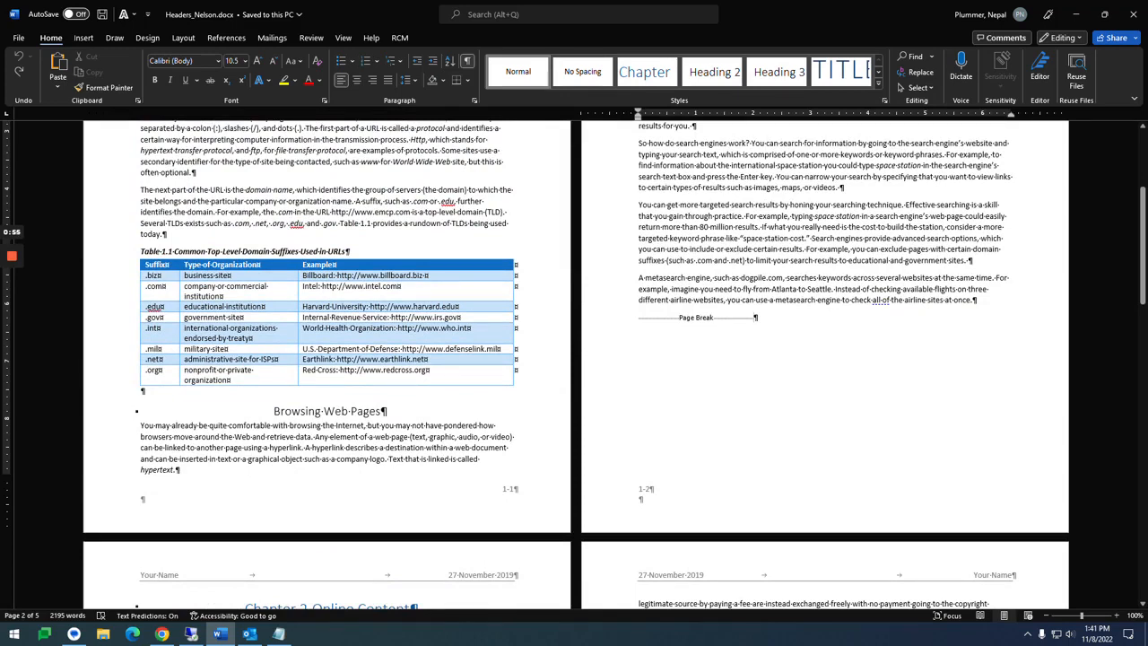
{"action": "key", "text": "BackSpace"}
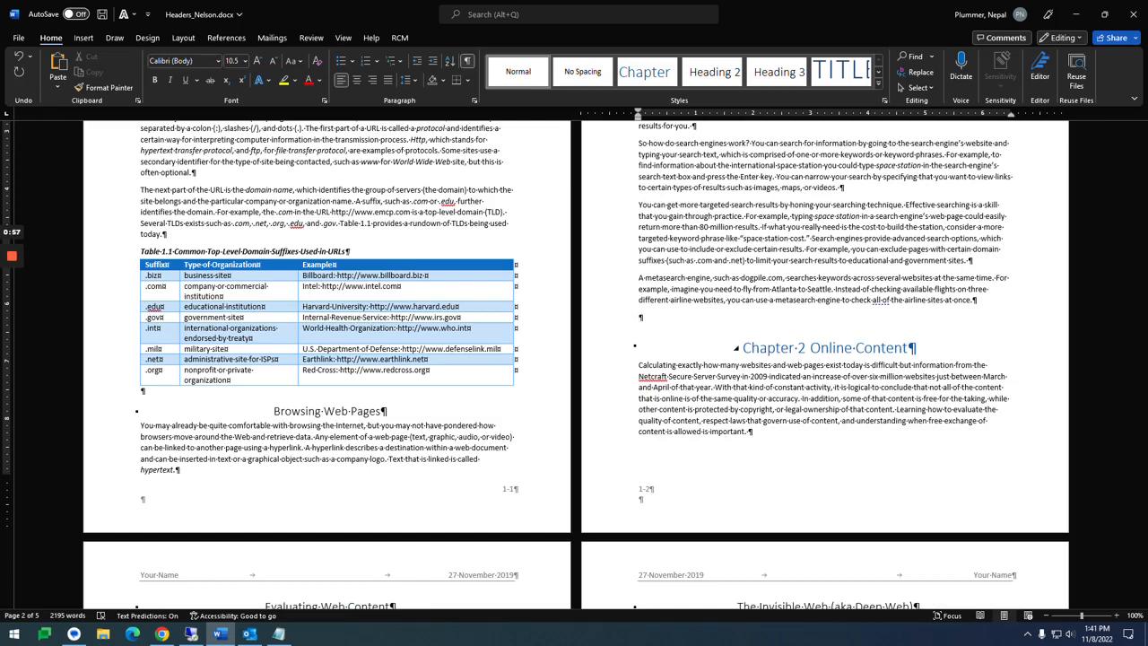
{"action": "key", "text": "Delete"}
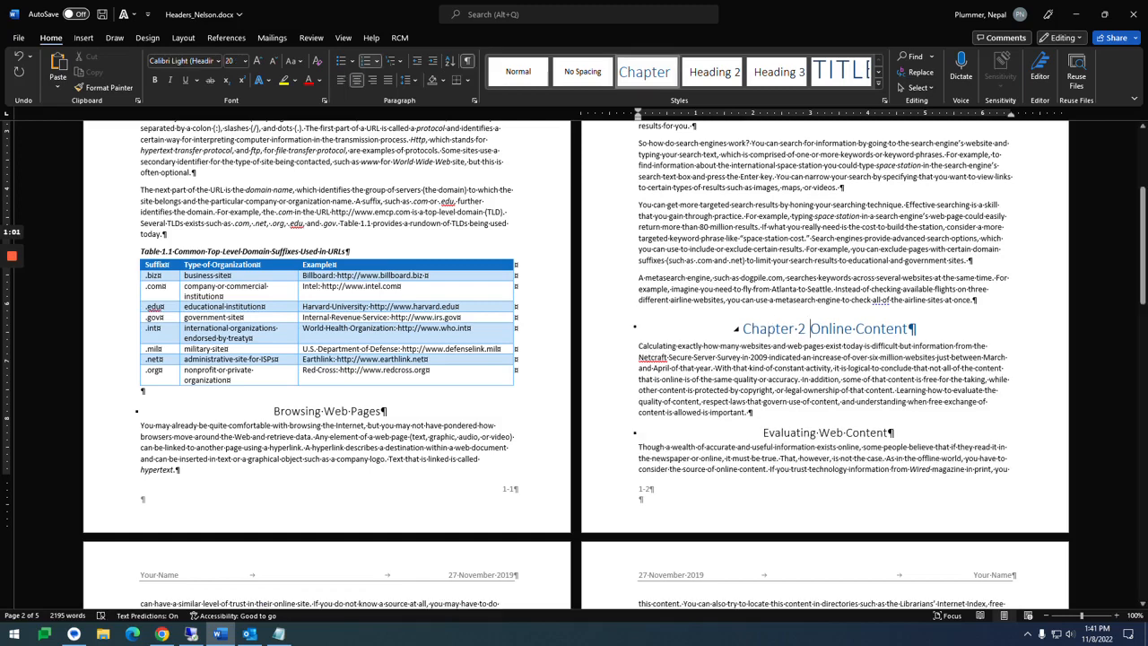
{"action": "left_click_drag", "start_coordinate": [810, 328], "coordinate": [810, 331]}
{"action": "key", "text": "Right"}
Step: Insert a Next Page section break before the Chapter 2 Online Content heading
{"action": "left_click", "coordinate": [183, 37]}
{"action": "left_click", "coordinate": [166, 56]}
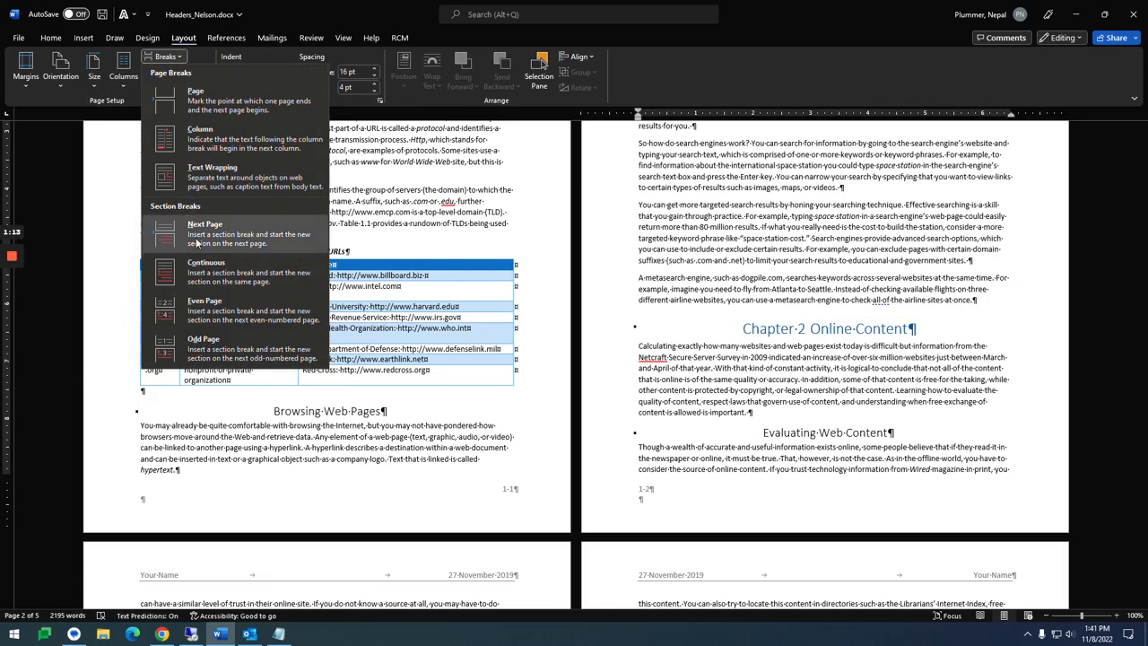
{"action": "left_click", "coordinate": [198, 242]}
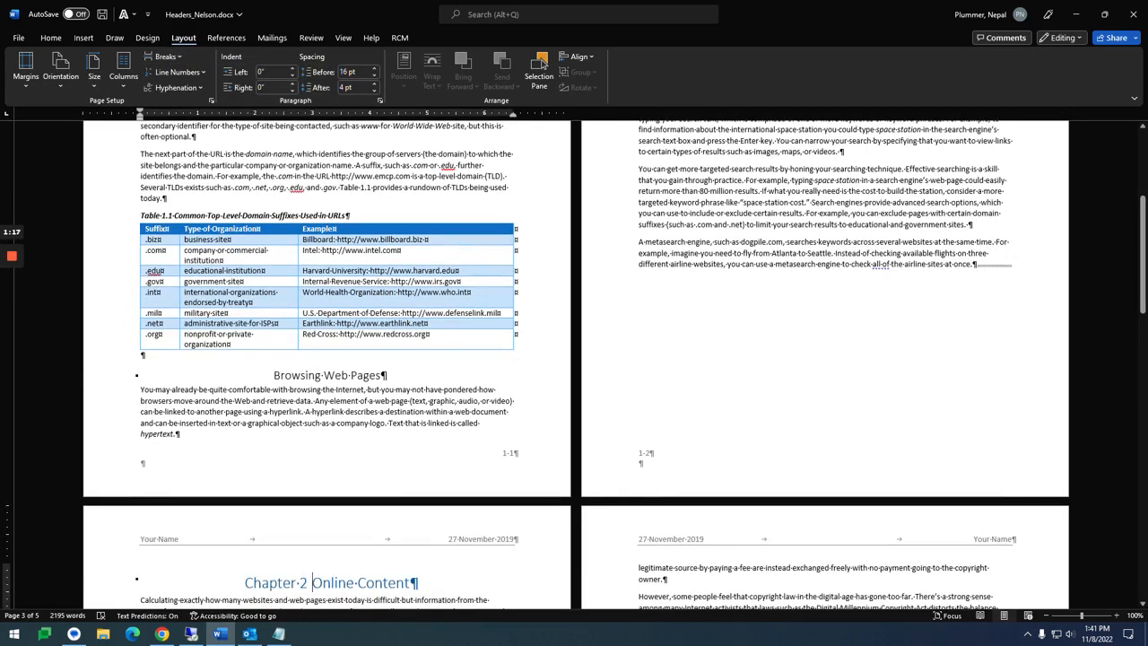
{"action": "left_click_drag", "start_coordinate": [943, 265], "coordinate": [977, 265]}
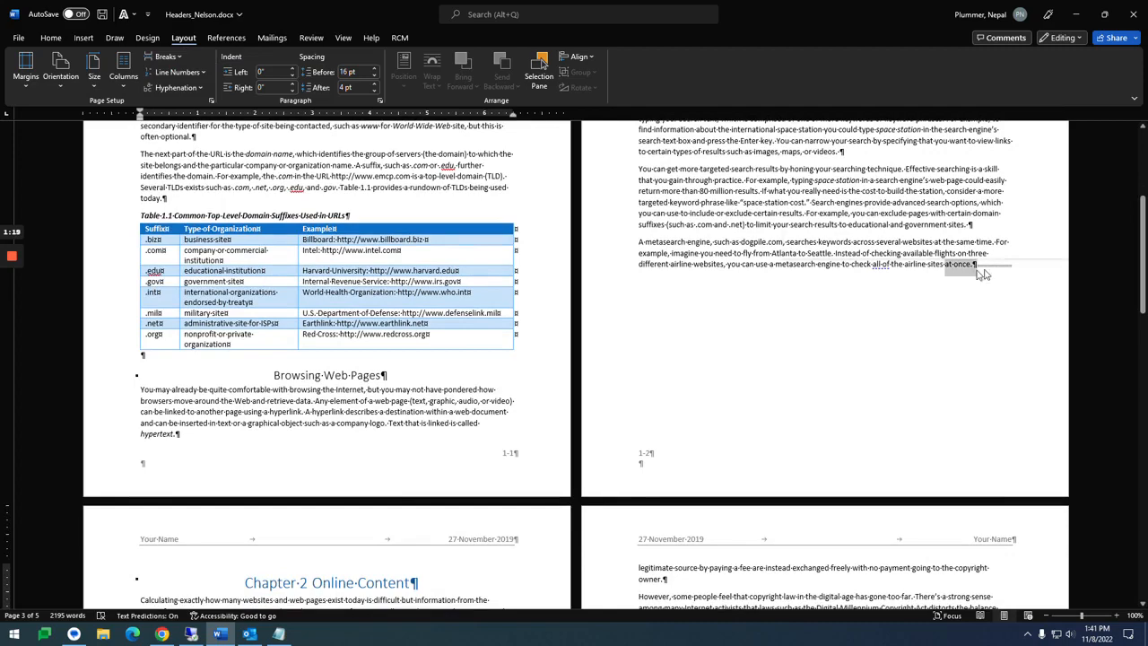
{"action": "scroll", "coordinate": [556, 399], "scroll_direction": "down", "scroll_amount": 1}
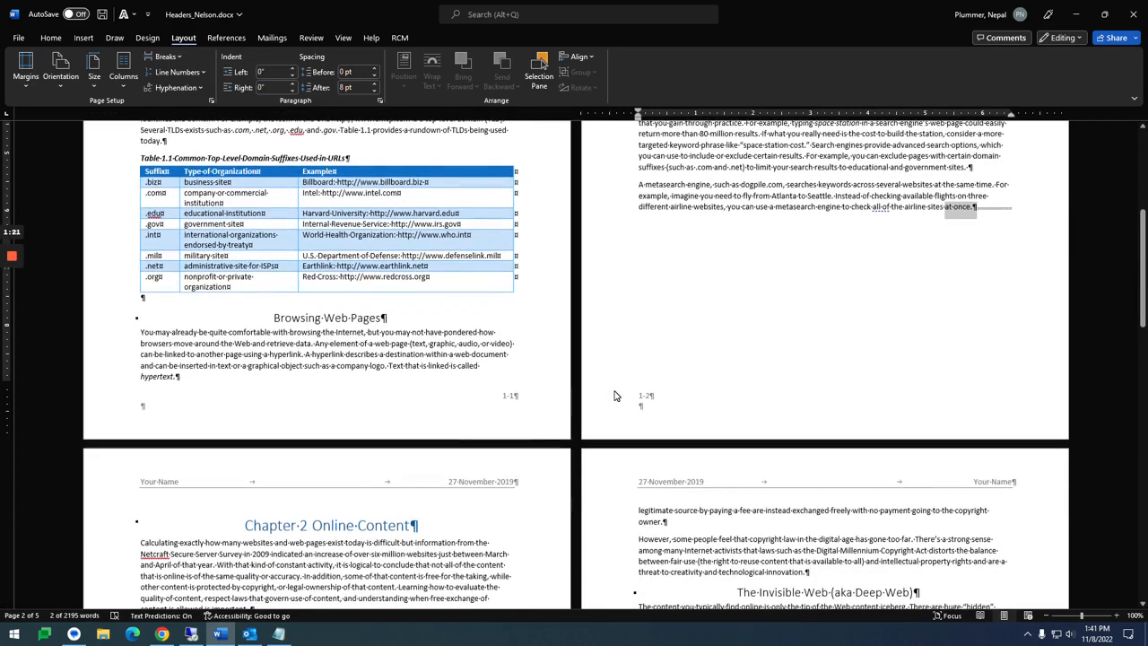
{"action": "scroll", "coordinate": [615, 395], "scroll_direction": "down", "scroll_amount": 10}
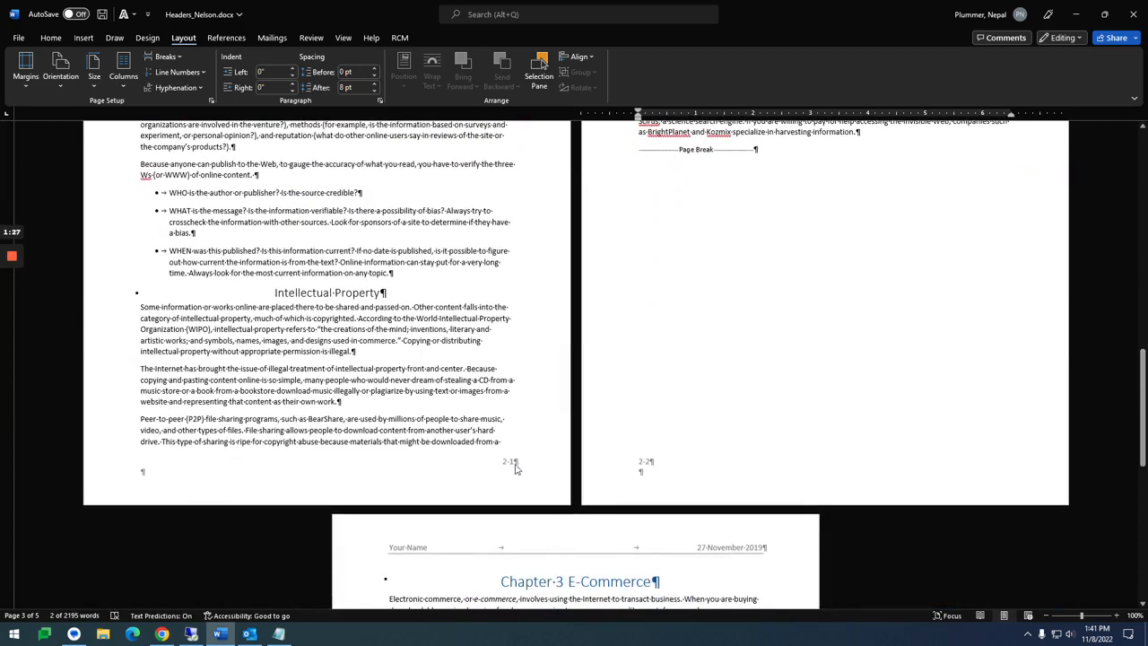
{"action": "scroll", "coordinate": [500, 447], "scroll_direction": "up", "scroll_amount": 3}
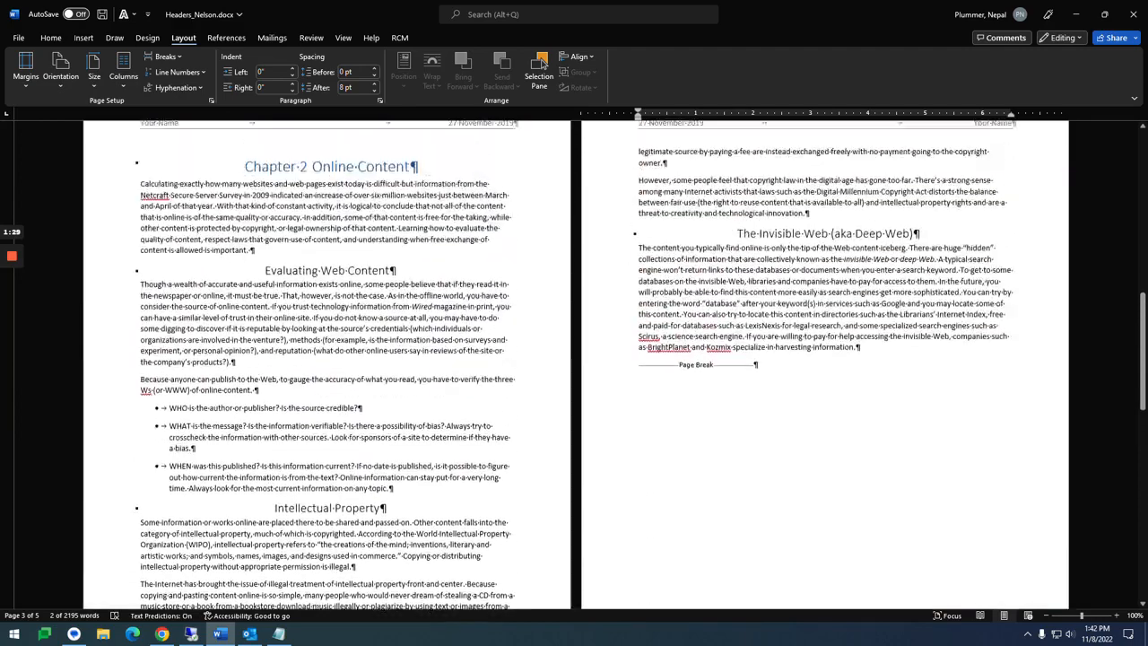
{"action": "scroll", "coordinate": [500, 446], "scroll_direction": "down", "scroll_amount": 4}
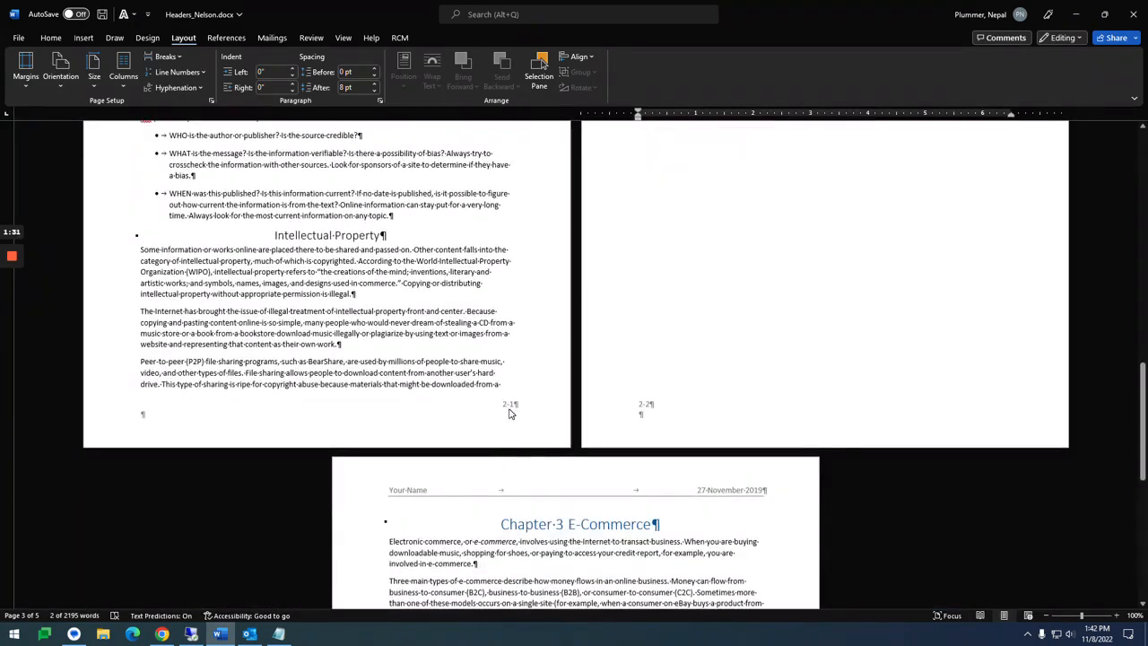
{"action": "scroll", "coordinate": [510, 410], "scroll_direction": "down", "scroll_amount": 5}
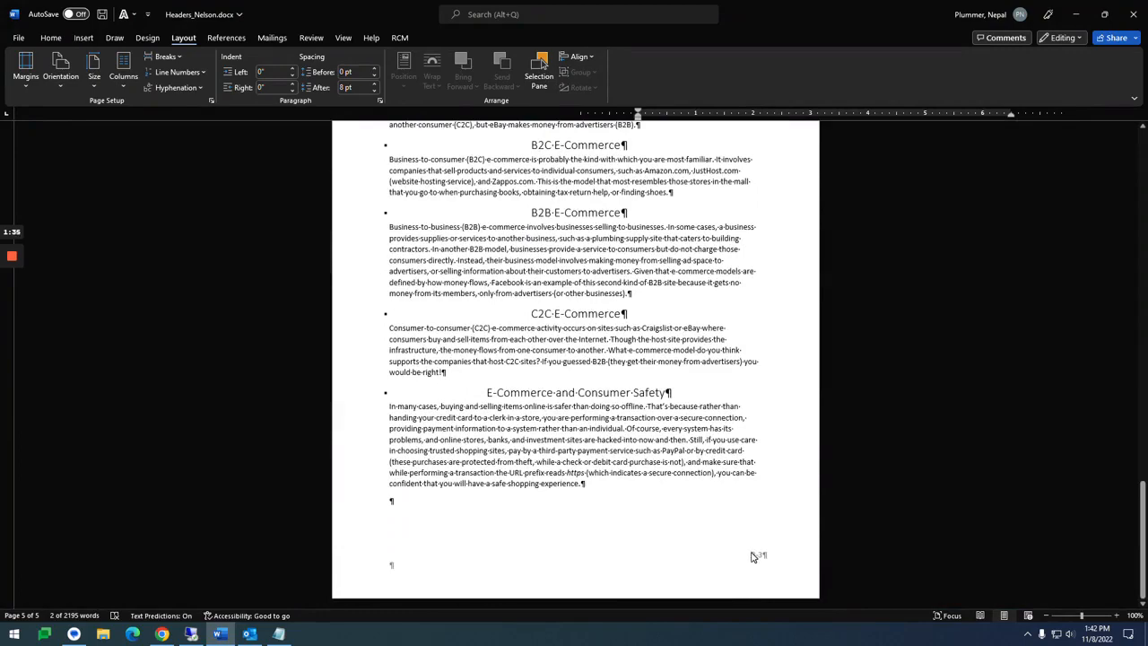
{"action": "scroll", "coordinate": [756, 561], "scroll_direction": "up", "scroll_amount": 5}
{"action": "scroll", "coordinate": [574, 358], "scroll_direction": "up", "scroll_amount": 3}
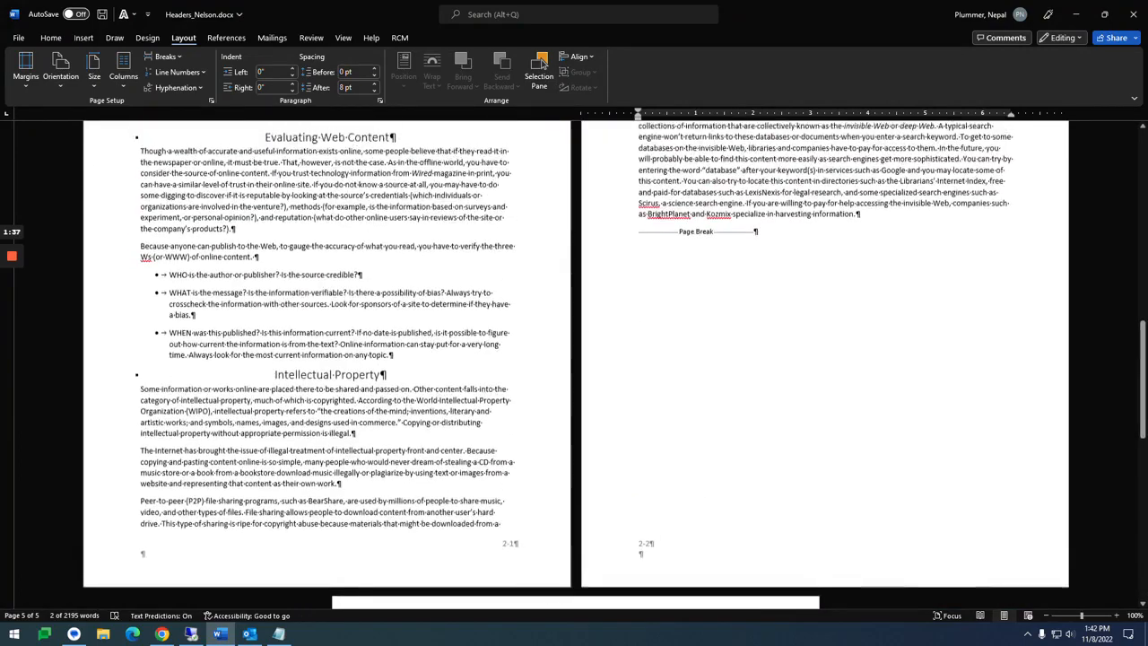
{"action": "scroll", "coordinate": [574, 359], "scroll_direction": "up", "scroll_amount": 2}
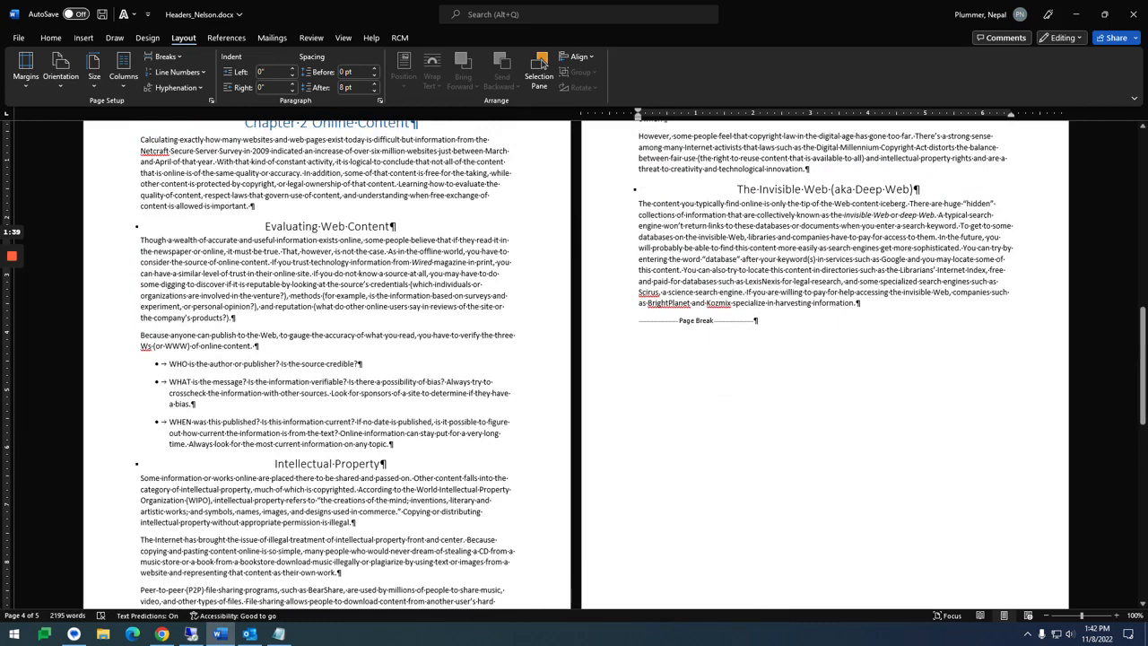
Step: Swap the page break before Chapter 3 E-Commerce for a Next Page section break
{"action": "key", "text": "Delete"}
{"action": "key", "text": "Delete"}
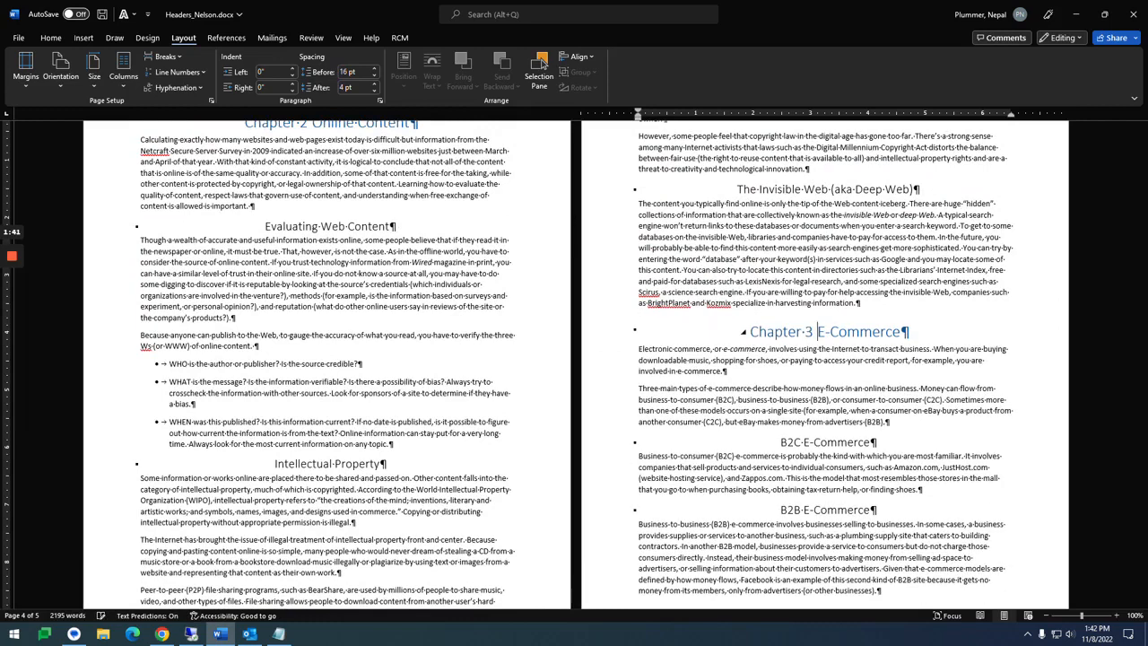
{"action": "left_click", "coordinate": [165, 57]}
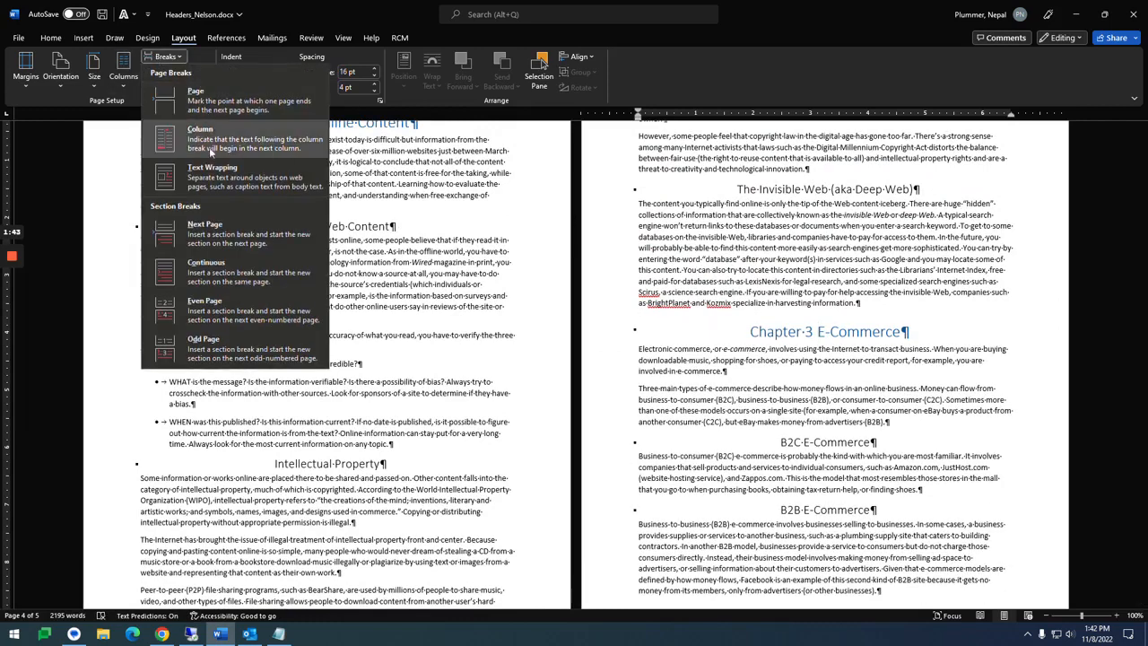
{"action": "left_click", "coordinate": [225, 236]}
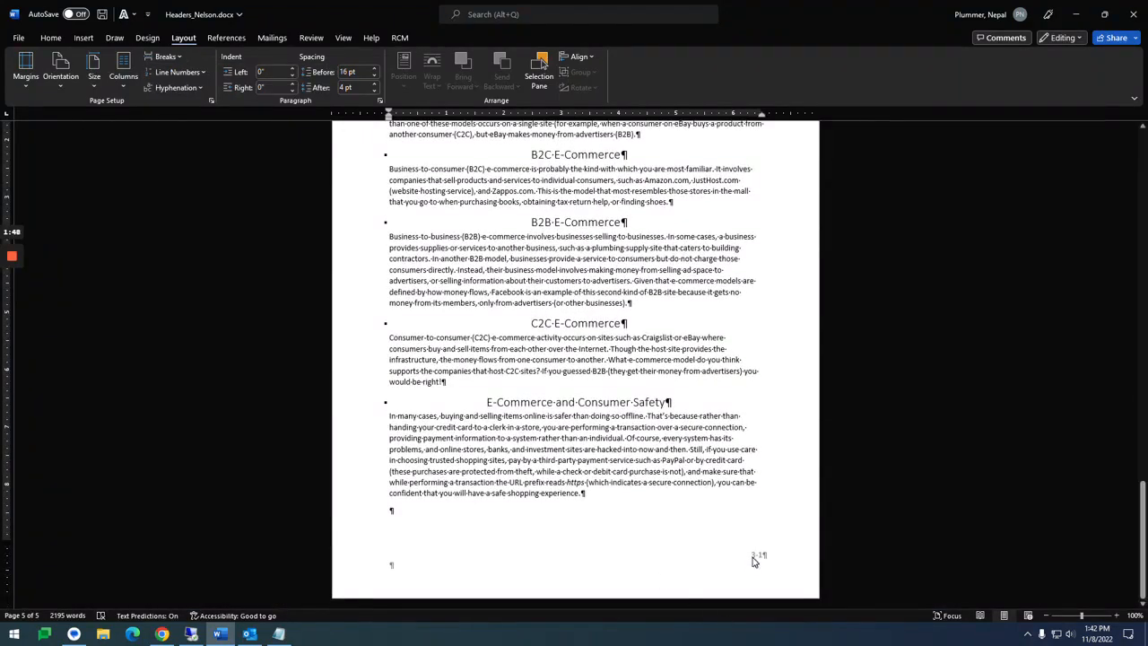
{"action": "scroll", "coordinate": [756, 562], "scroll_direction": "up", "scroll_amount": 3}
{"action": "scroll", "coordinate": [623, 296], "scroll_direction": "up", "scroll_amount": 5}
{"action": "scroll", "coordinate": [622, 296], "scroll_direction": "up", "scroll_amount": 5}
{"action": "scroll", "coordinate": [623, 296], "scroll_direction": "up", "scroll_amount": 5}
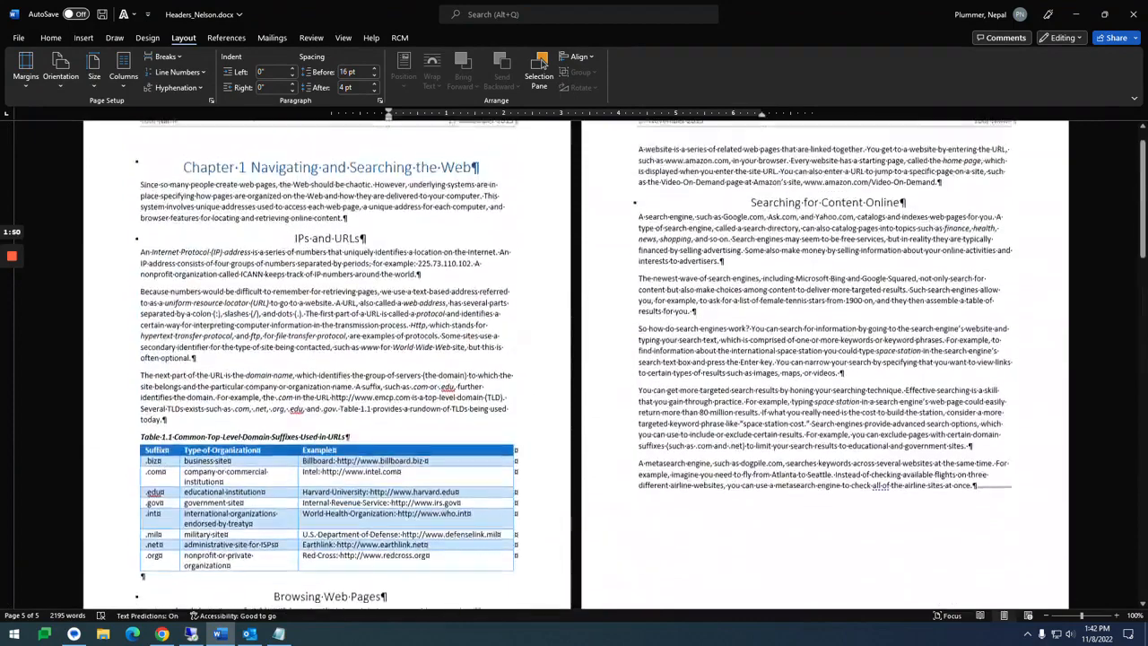
{"action": "scroll", "coordinate": [623, 296], "scroll_direction": "up", "scroll_amount": 3}
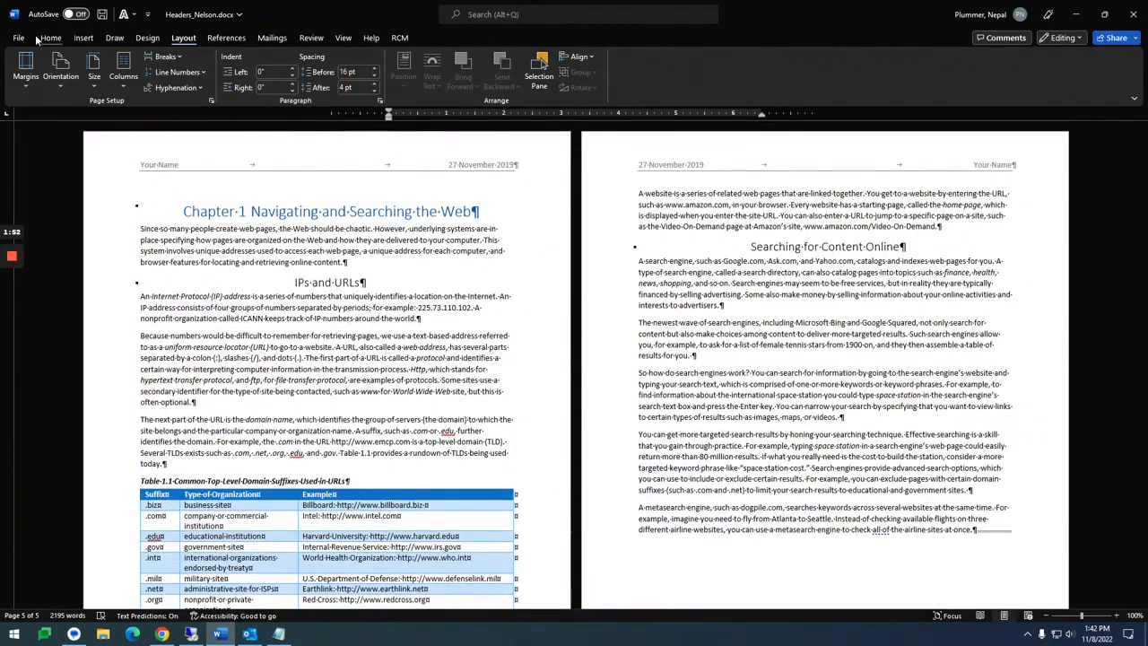
Step: Turn off Show/Hide ¶ so the report displays without formatting marks
{"action": "left_click", "coordinate": [51, 38]}
{"action": "left_click", "coordinate": [467, 60]}
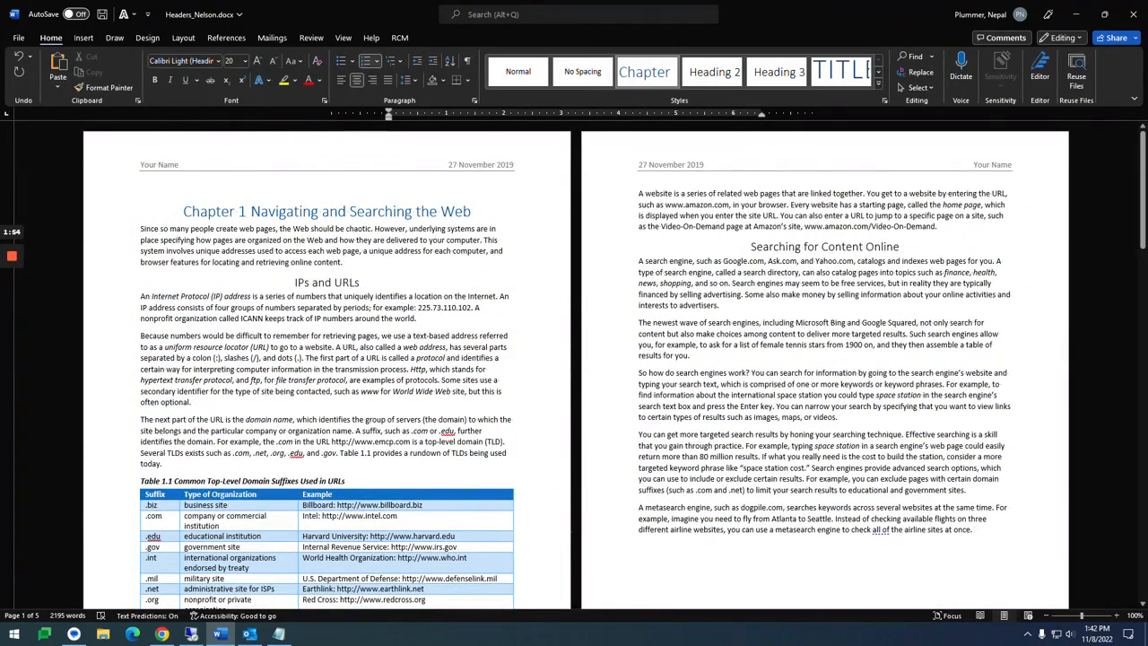